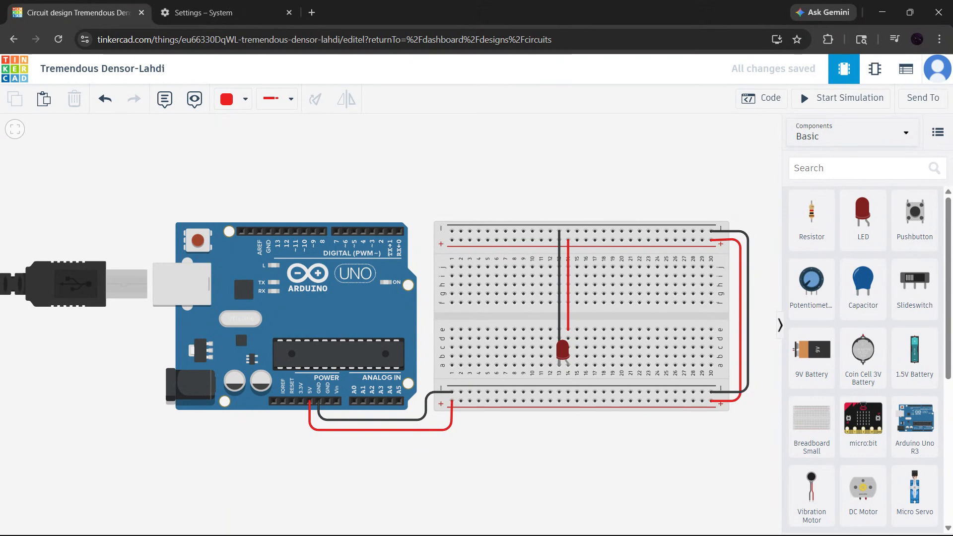
Step: Move the lower end of the red column 14 wire to the negative rail and simulate the resulting short circuit
scroll(609, 327, "up", 4)
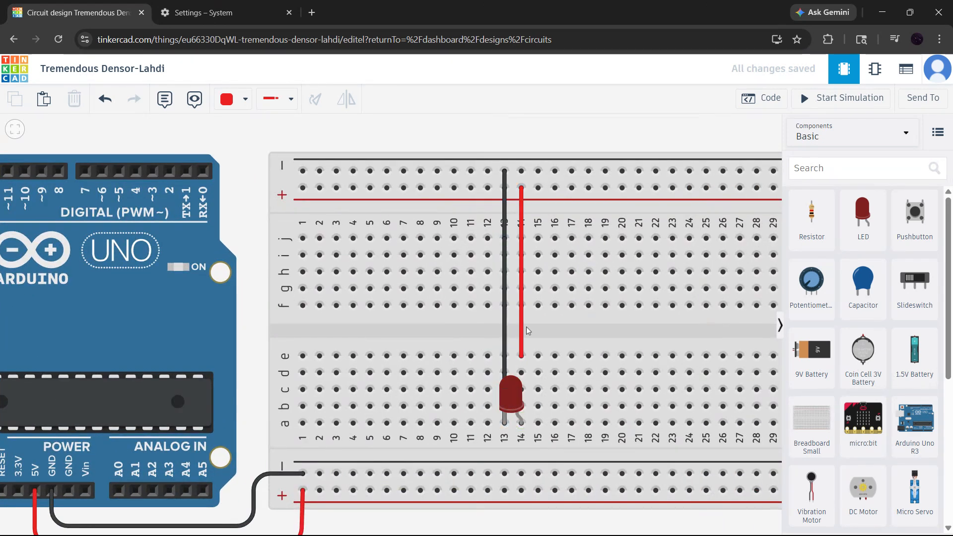
scroll(526, 327, "down", 4)
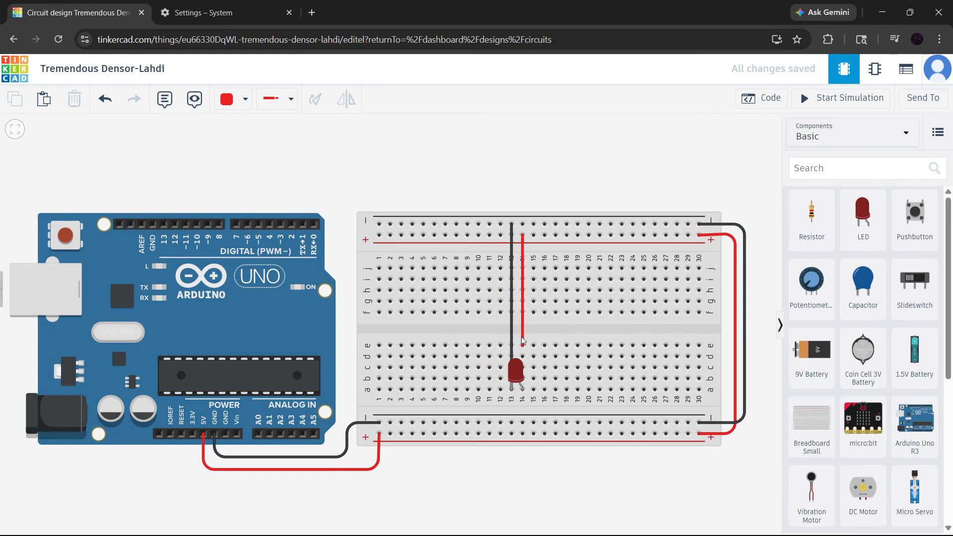
left_click(524, 342)
left_click_drag(524, 348, 525, 228)
left_click(549, 199)
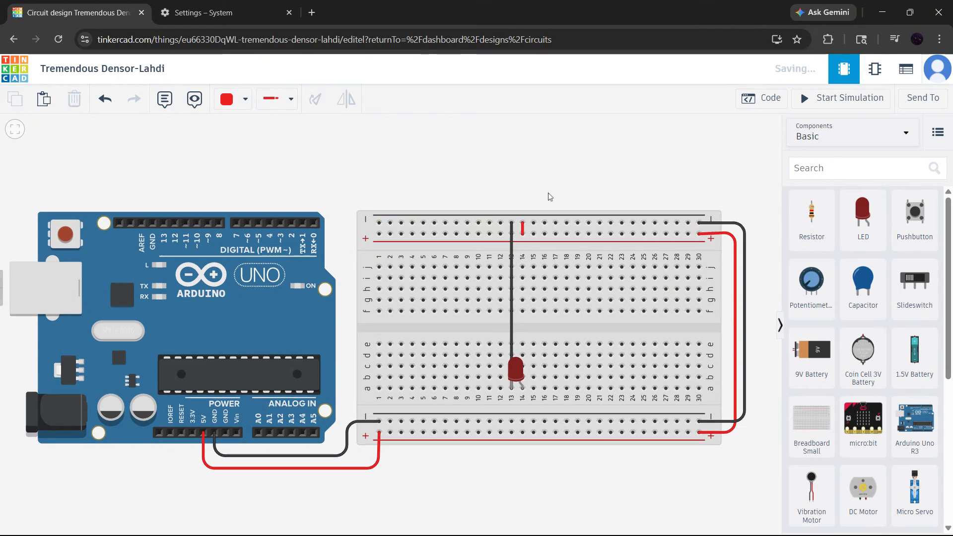
scroll(538, 216, "up", 4)
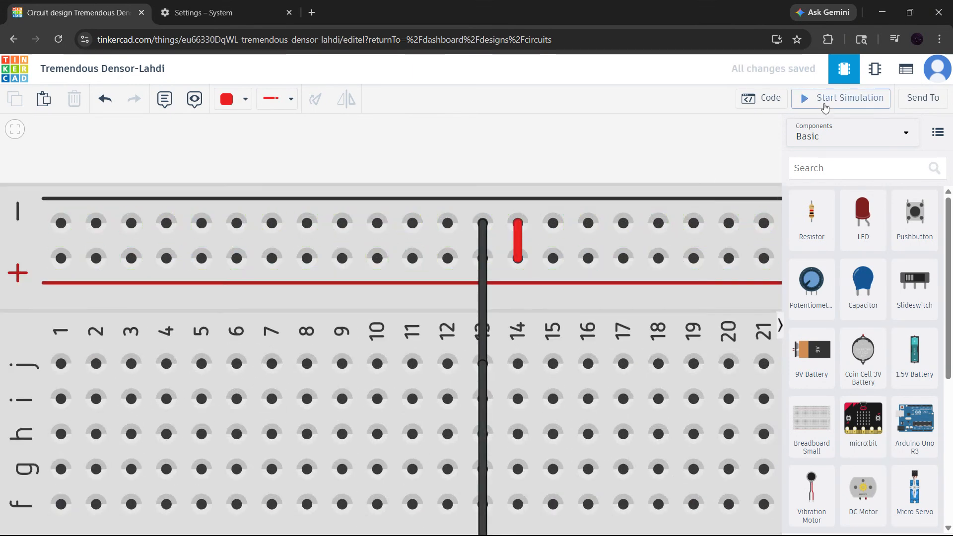
left_click(797, 100)
scroll(615, 256, "down", 6)
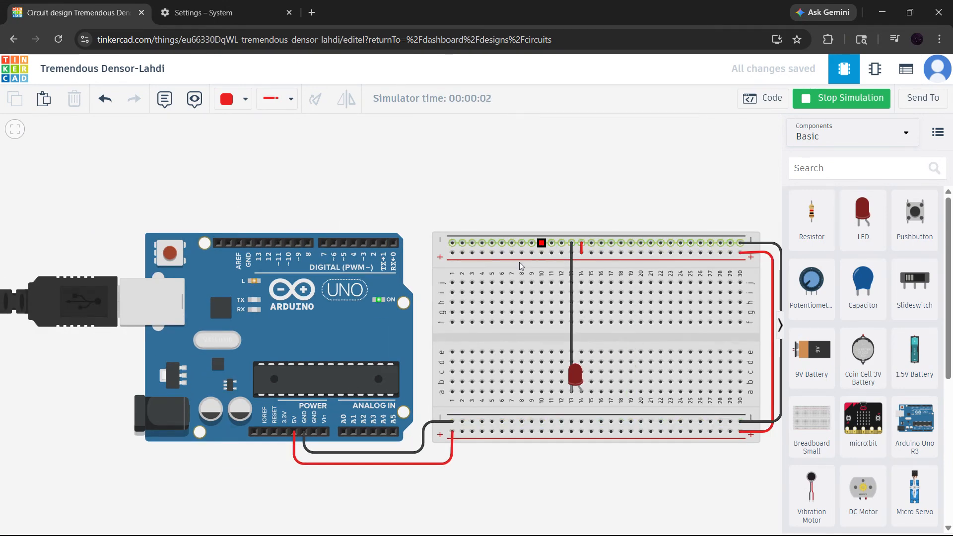
Step: Replace the red wire bridging the power rails with one from the positive rail at column 14 to the LED's anode
left_click(581, 244)
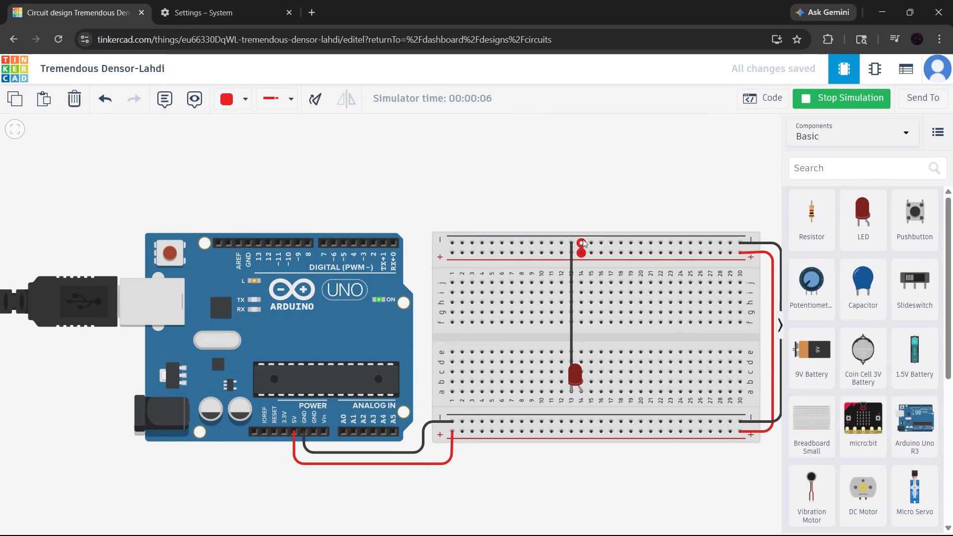
scroll(581, 248, "up", 5)
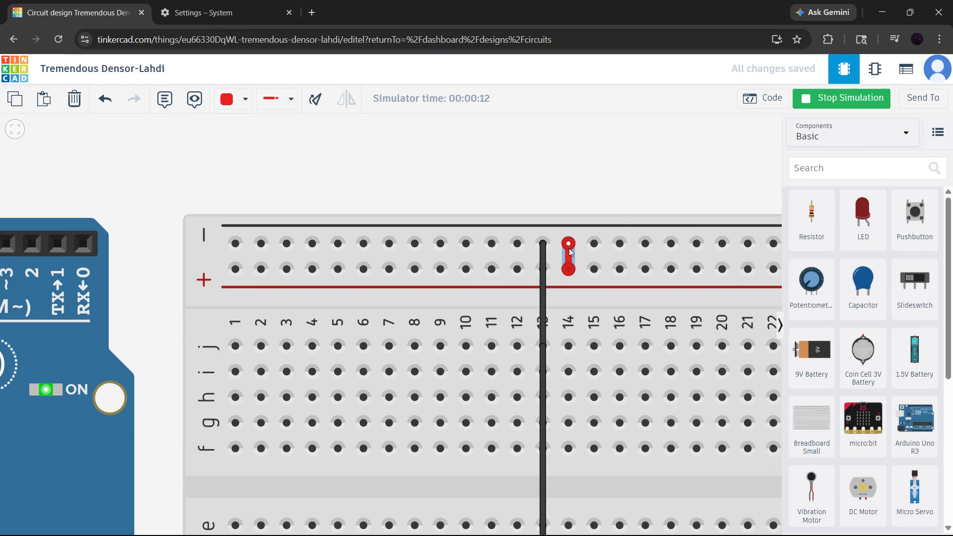
left_click_drag(569, 249, 569, 283)
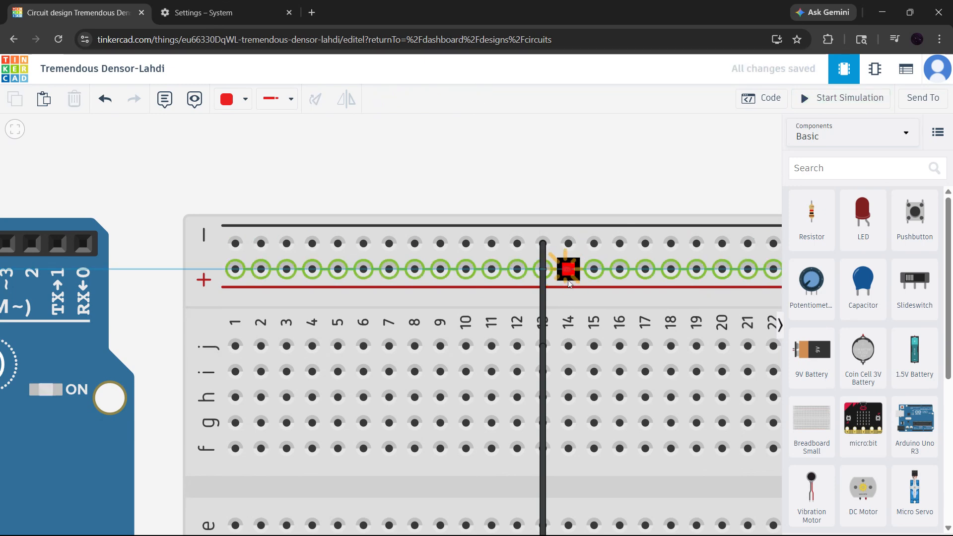
scroll(570, 366, "down", 4)
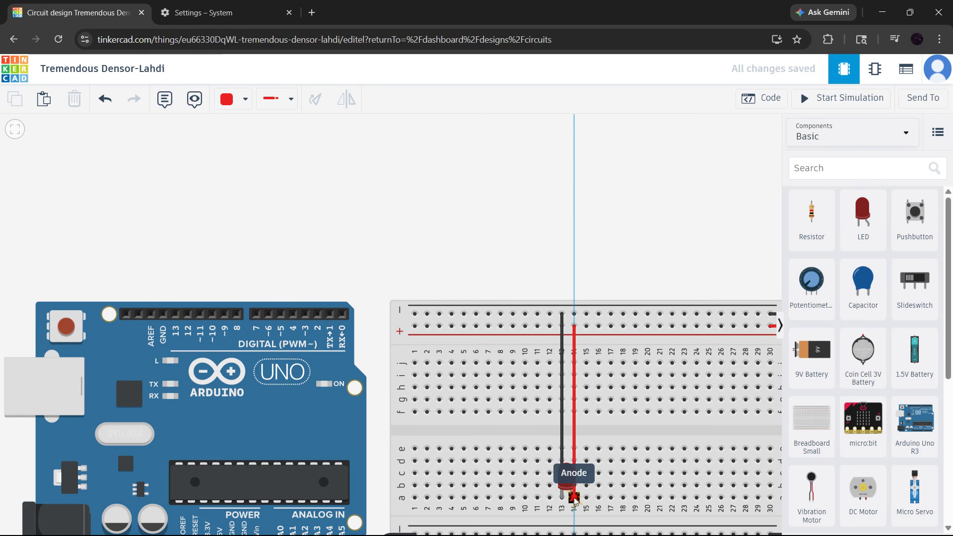
left_click(575, 497)
scroll(597, 409, "down", 2)
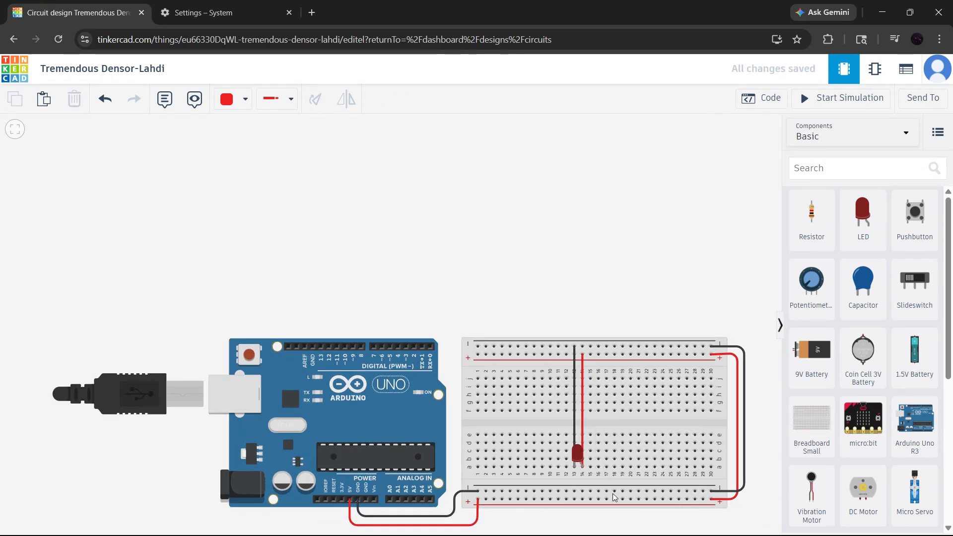
Step: Run the simulation and examine the overcurrent warning on the LED connected without a resistor
left_click_drag(626, 309, 621, 164)
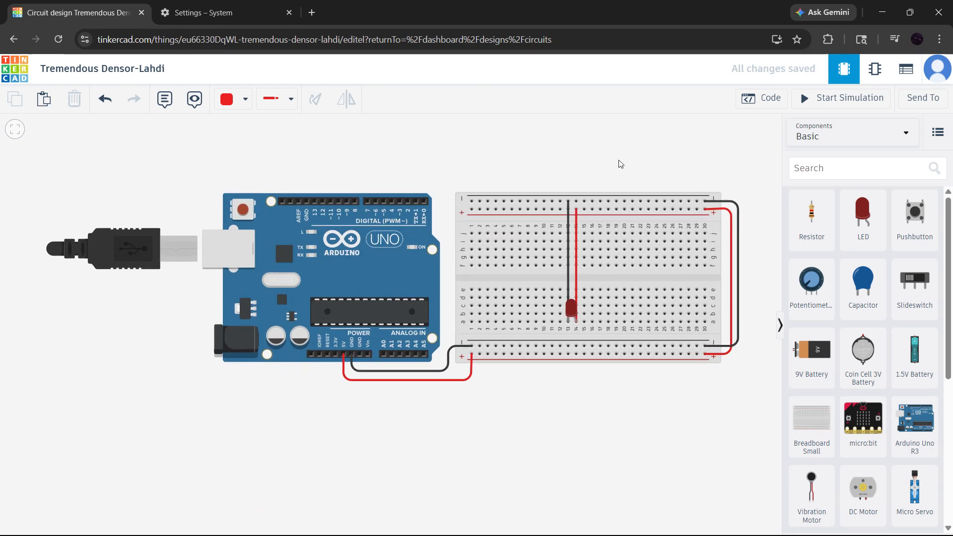
scroll(604, 243, "up", 3)
left_click(800, 98)
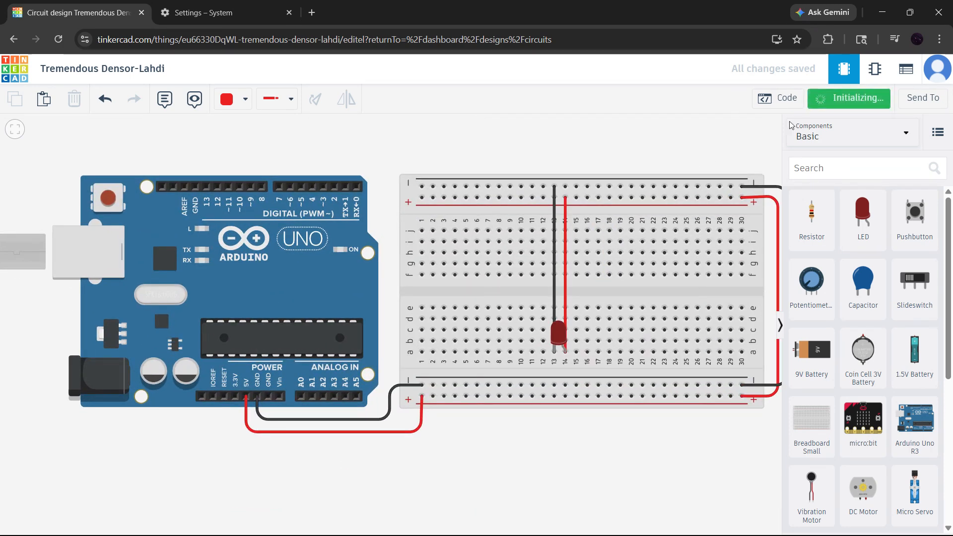
scroll(581, 347, "up", 3)
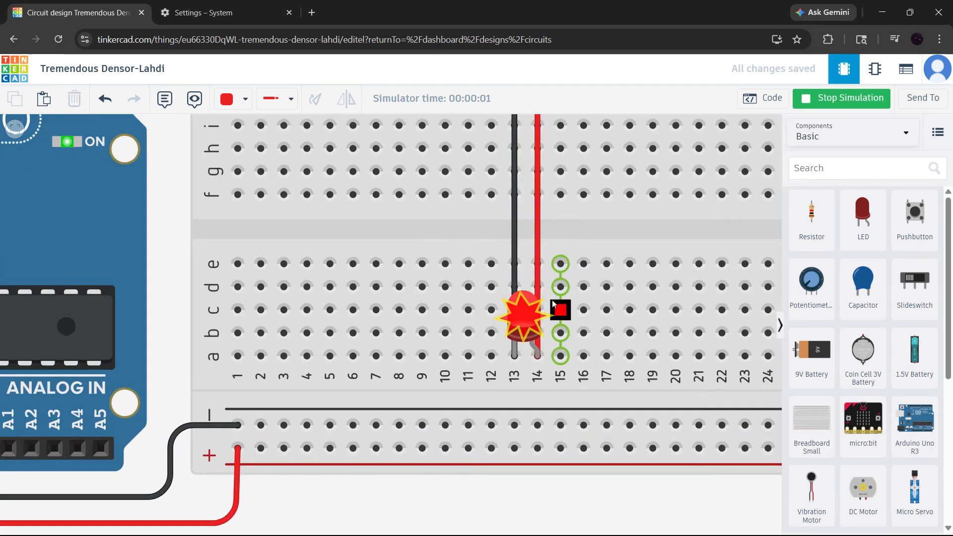
mouse_move(527, 320)
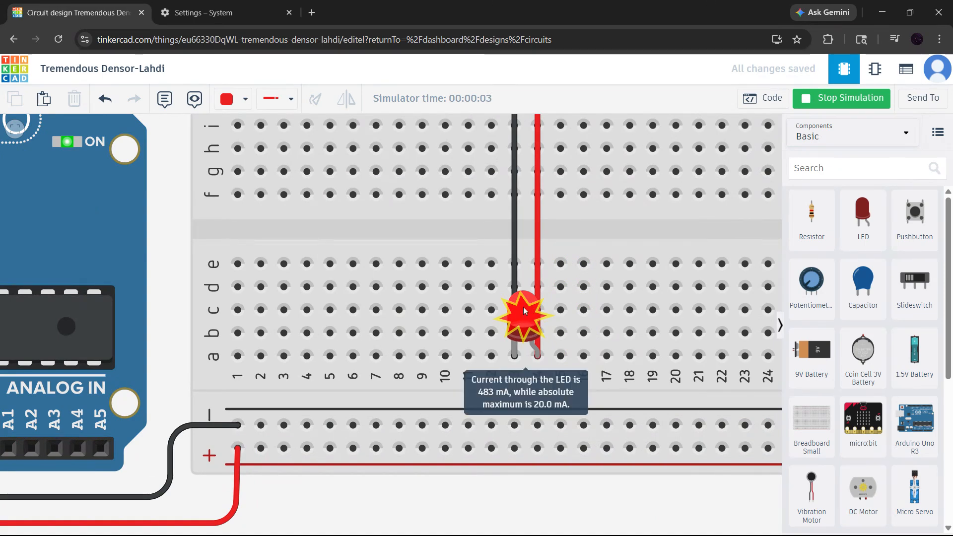
scroll(530, 331, "down", 5)
Step: Delete the red wire between the positive rail and the LED's anode
left_click_drag(589, 168, 562, 119)
scroll(574, 199, "up", 3)
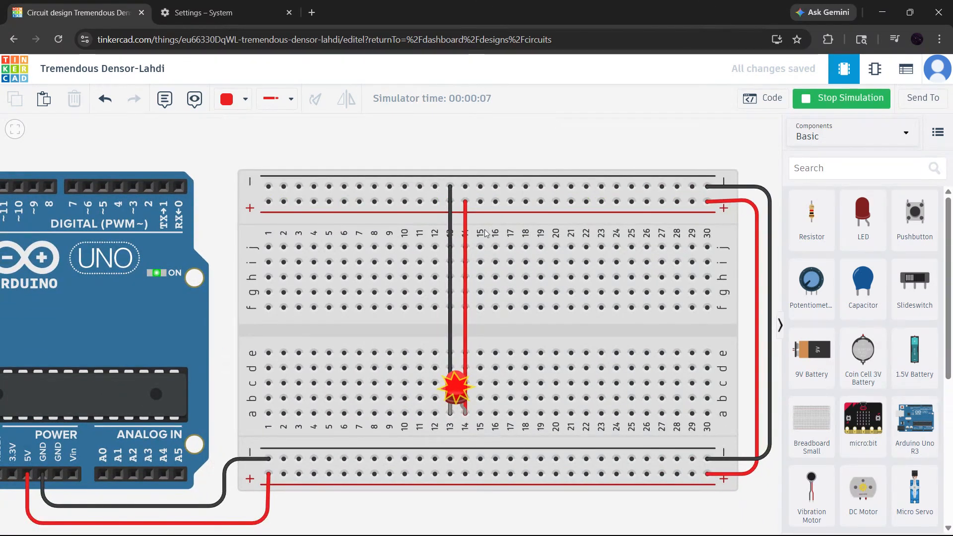
left_click(467, 258)
key("Delete")
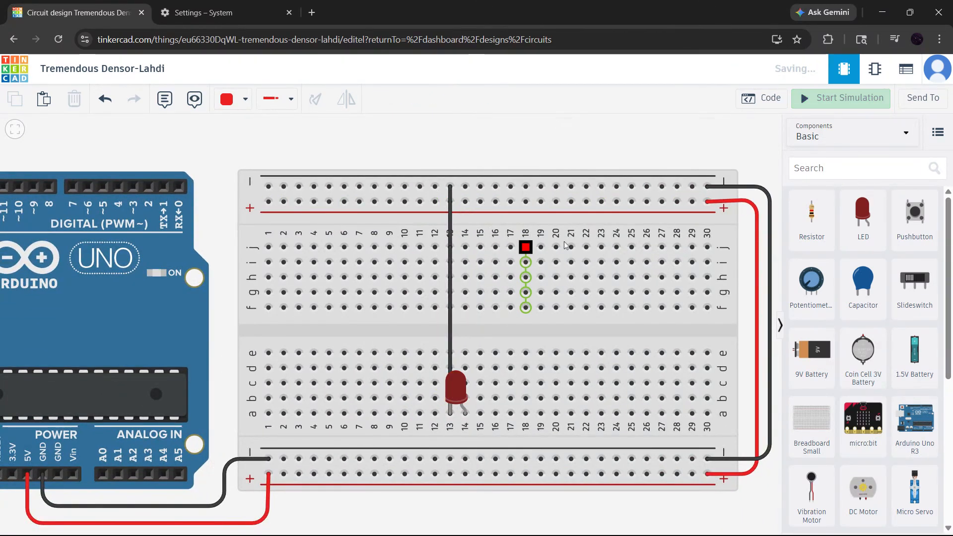
Step: Place a 1 kΩ resistor vertically at column 15, spanning the upper positive rail and row i
left_click_drag(812, 213, 481, 231)
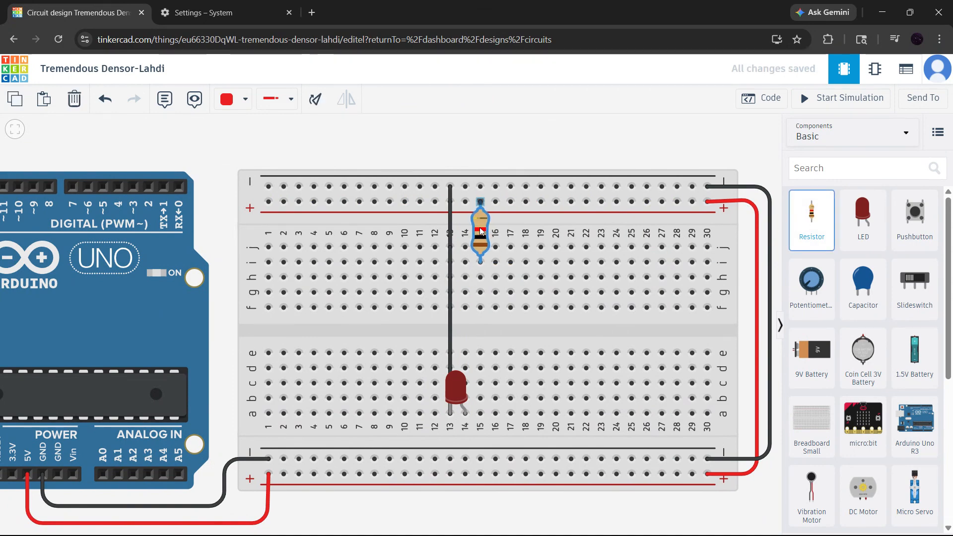
left_click(481, 231)
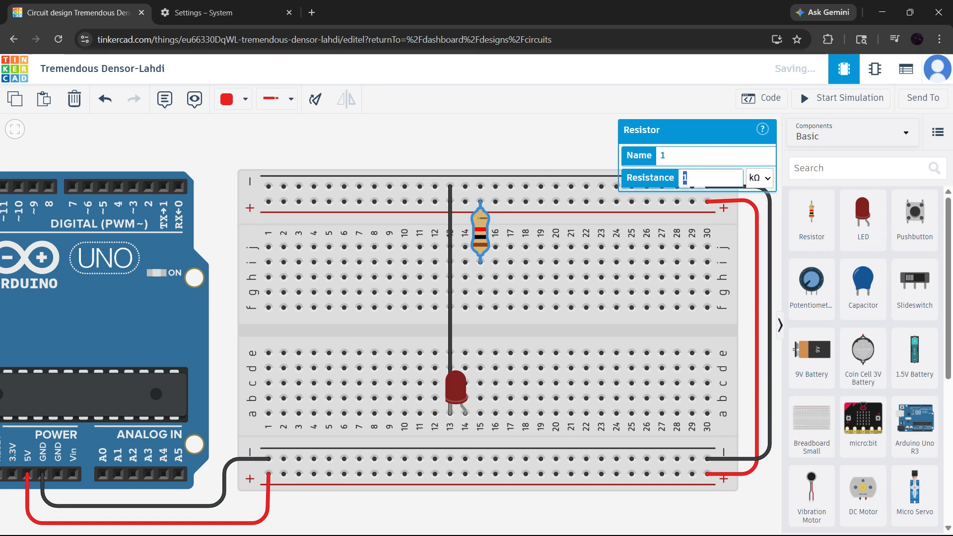
left_click(474, 146)
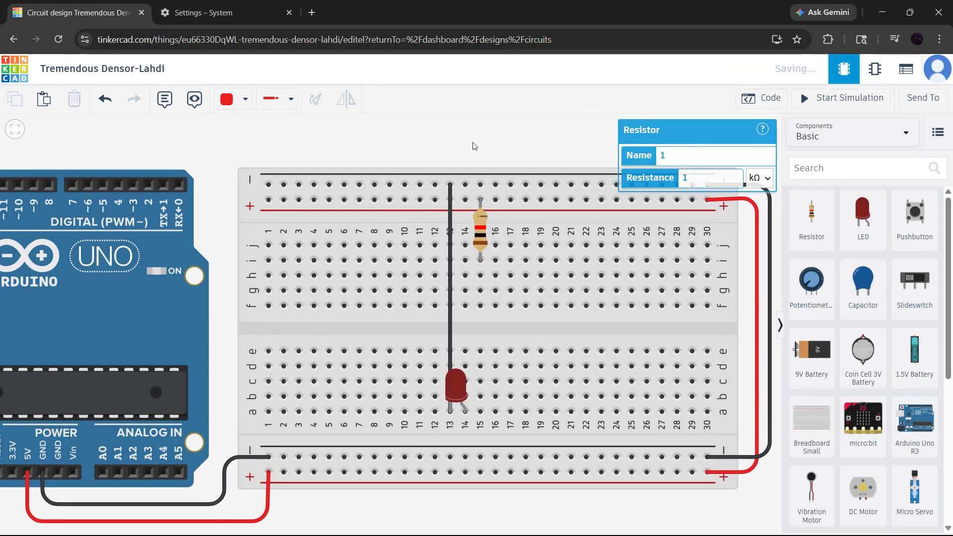
Step: Wire the resistor's lower lead at column 15 to row e of column 14, in line with the LED's anode
left_click(482, 262)
left_click(465, 351)
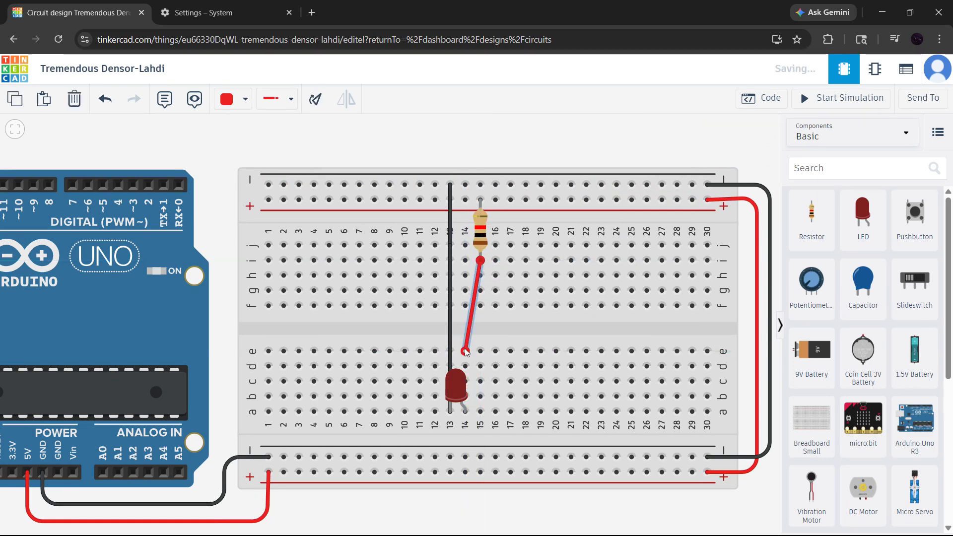
left_click(509, 142)
Step: Check the LED's anode connection and simulate the circuit with the resistor, examining how the LED behaves
scroll(498, 257, "down", 2)
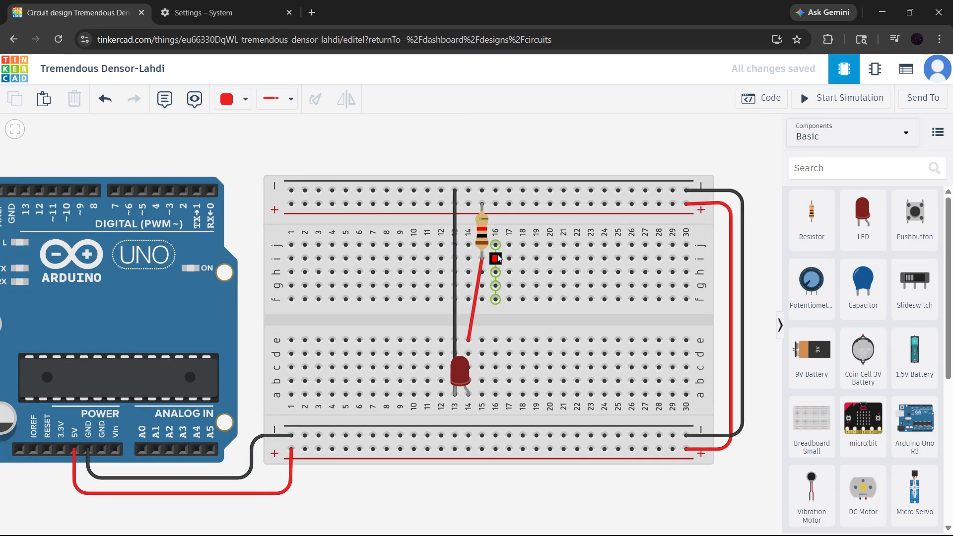
scroll(459, 376, "up", 3)
scroll(458, 377, "up", 2)
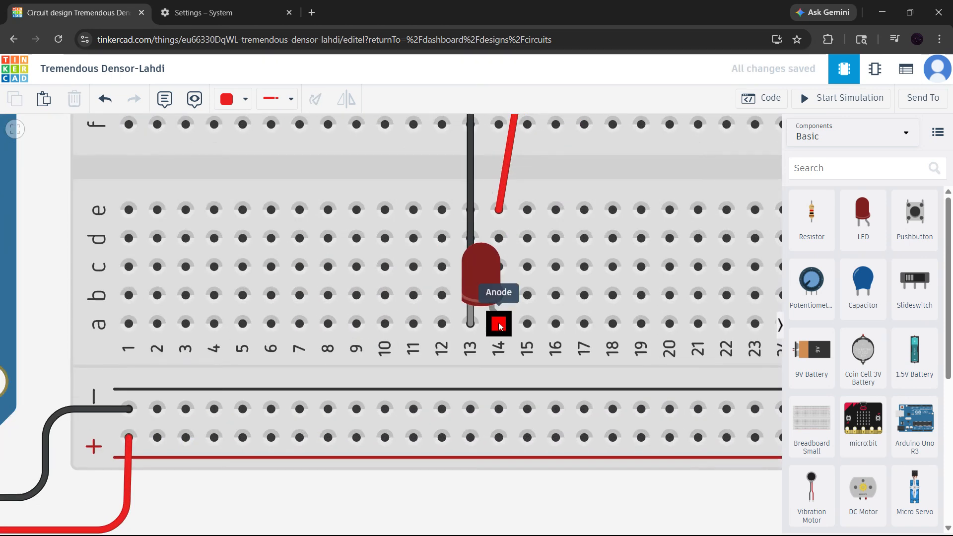
scroll(478, 333, "down", 4)
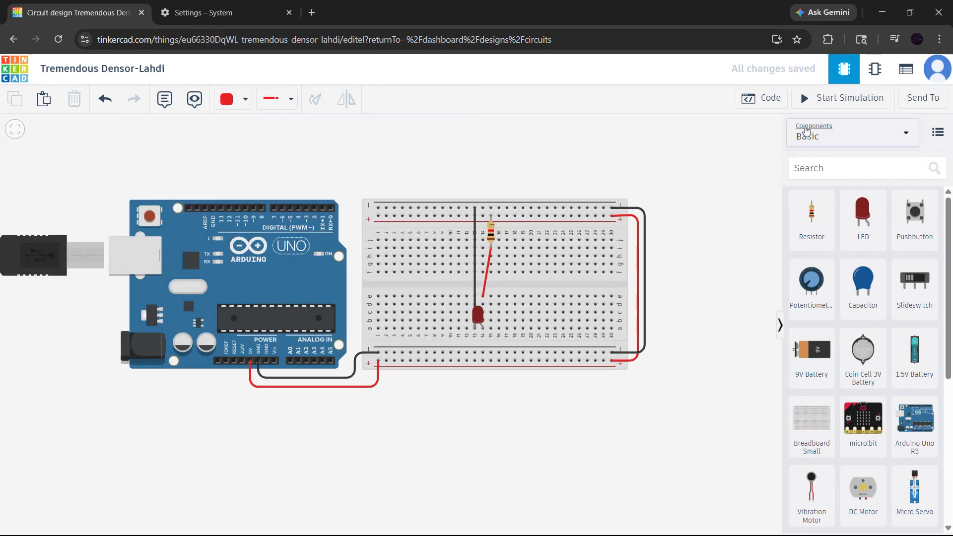
left_click(844, 98)
scroll(485, 402, "up", 3)
scroll(485, 403, "up", 2)
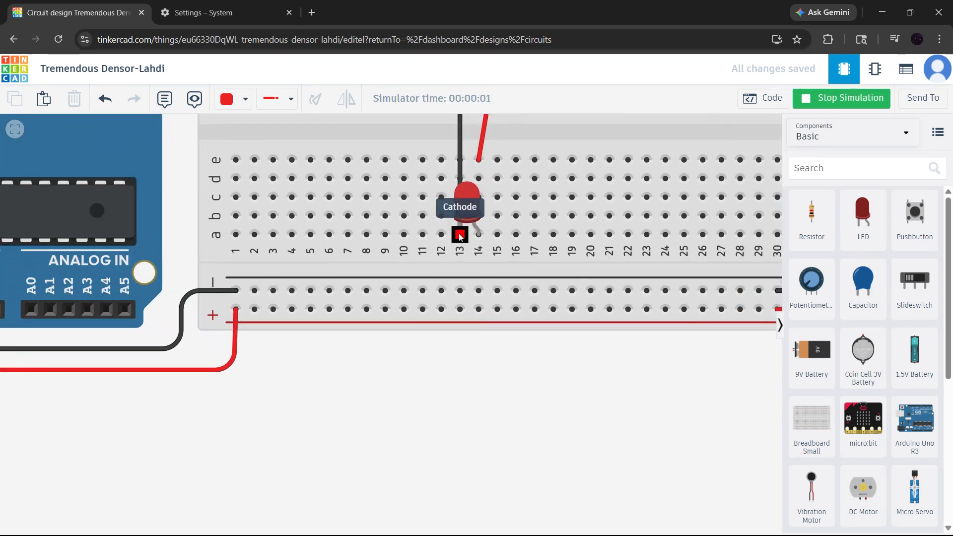
scroll(514, 347, "down", 5)
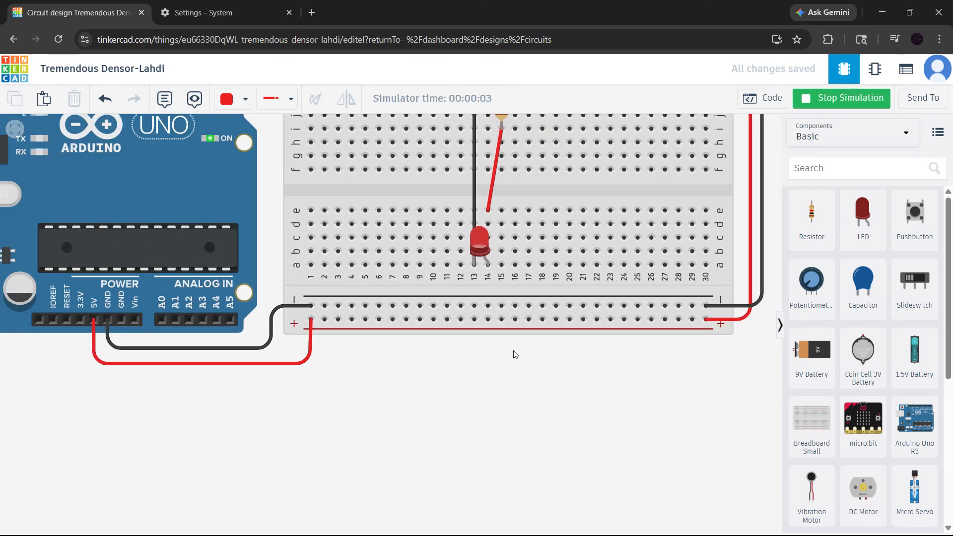
left_click_drag(531, 162, 526, 196)
scroll(526, 197, "up", 4)
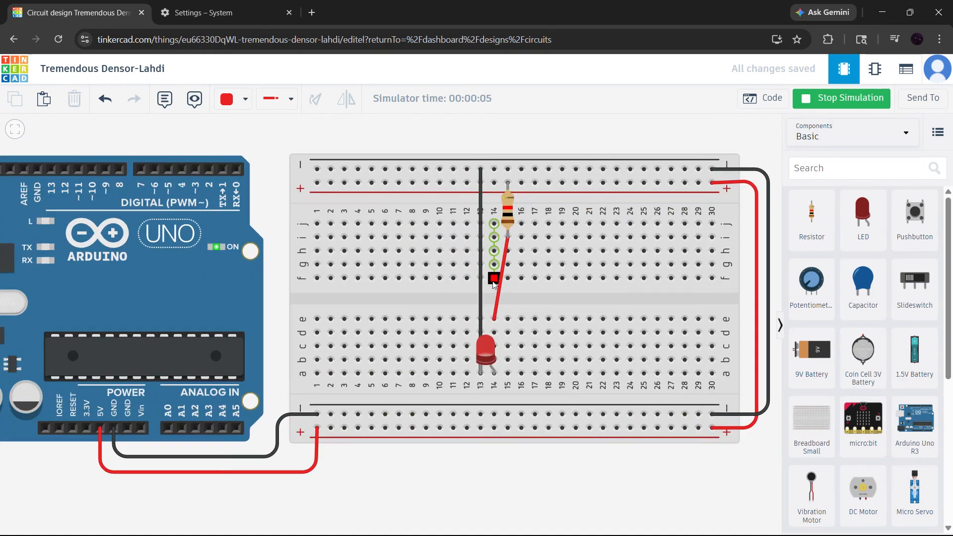
Step: Check the resistor's resistance setting and stop the simulation
left_click(513, 206)
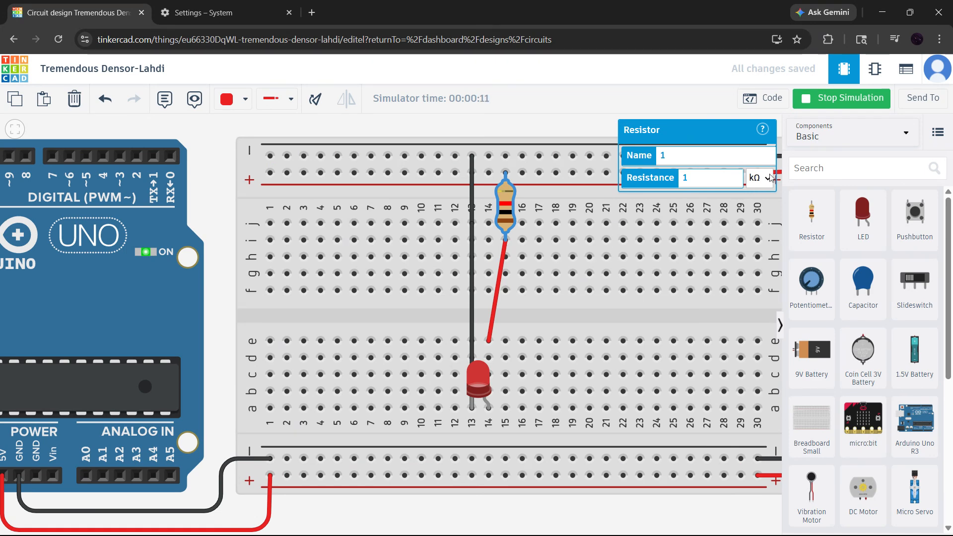
left_click(819, 106)
left_click(559, 129)
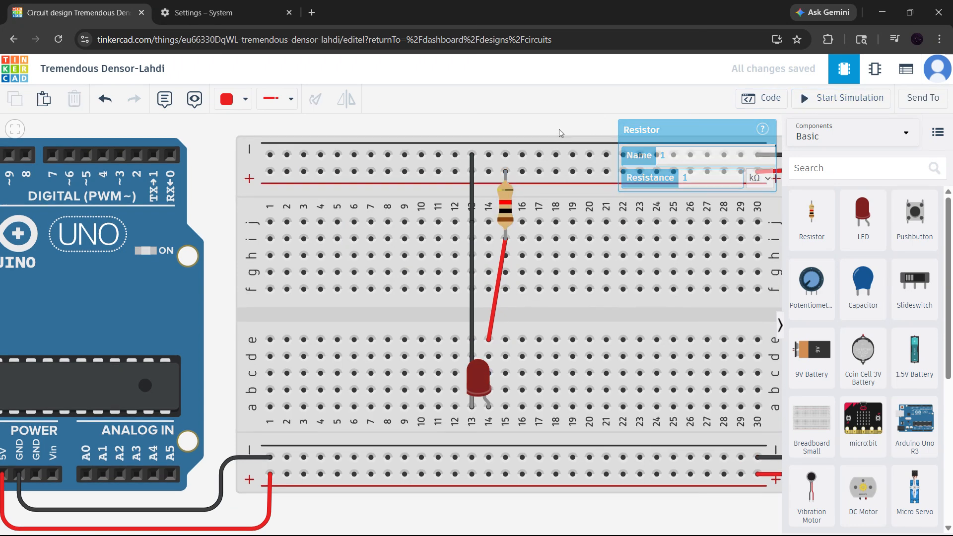
Step: Open the Arduino Uno's code editor next to the circuit
scroll(552, 270, "down", 3)
scroll(552, 269, "down", 2)
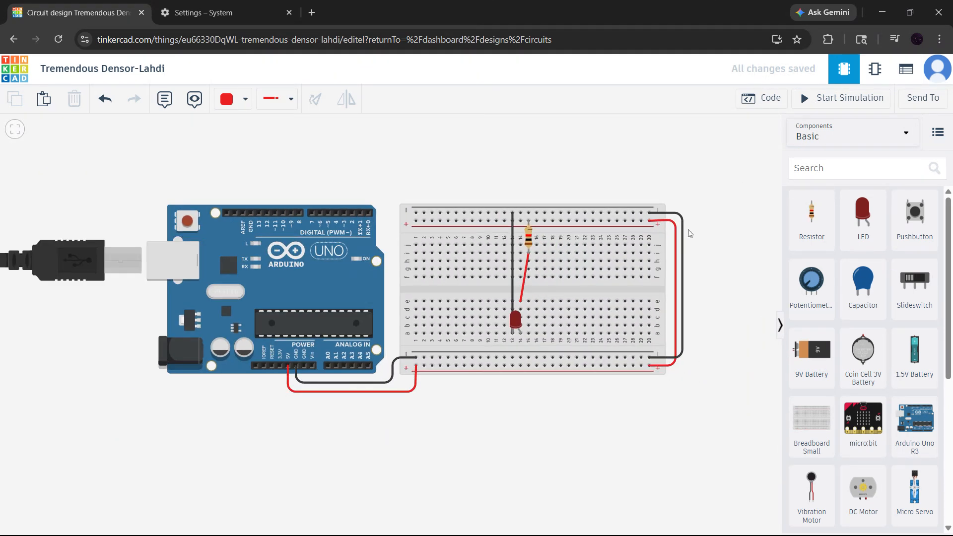
left_click_drag(711, 222, 570, 252)
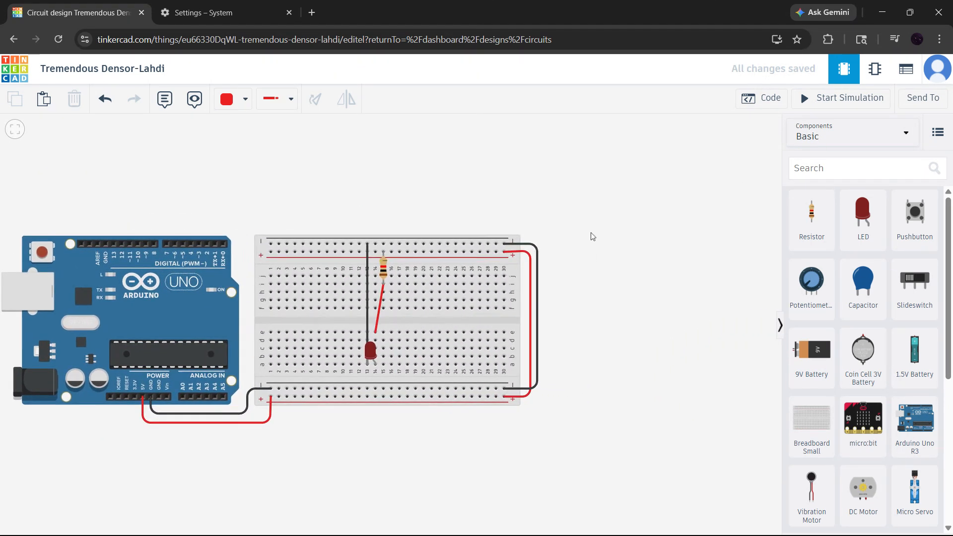
left_click(757, 99)
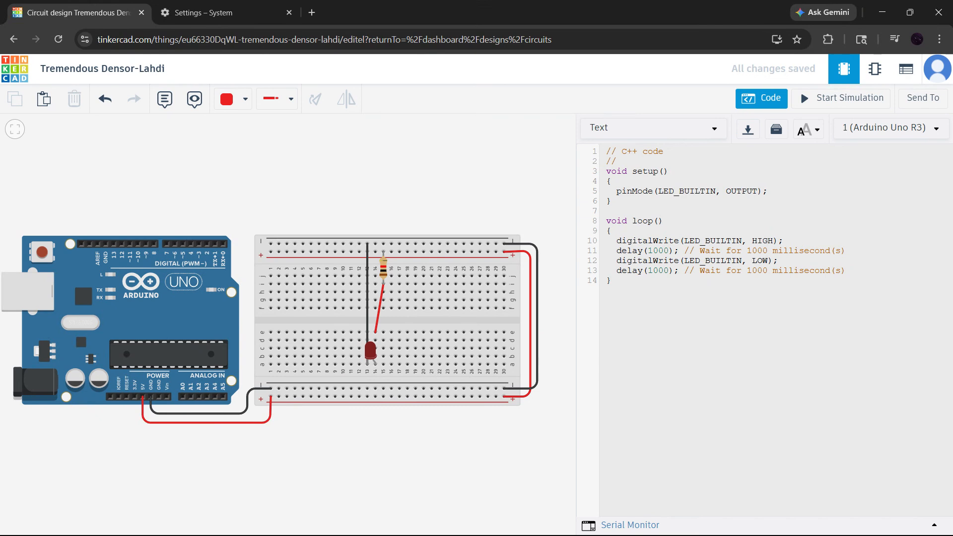
Step: Examine the default C++ sketch: the digitalWrite HIGH and LOW lines and the setup() and loop() functions
left_click(784, 240)
left_click_drag(679, 260, 779, 260)
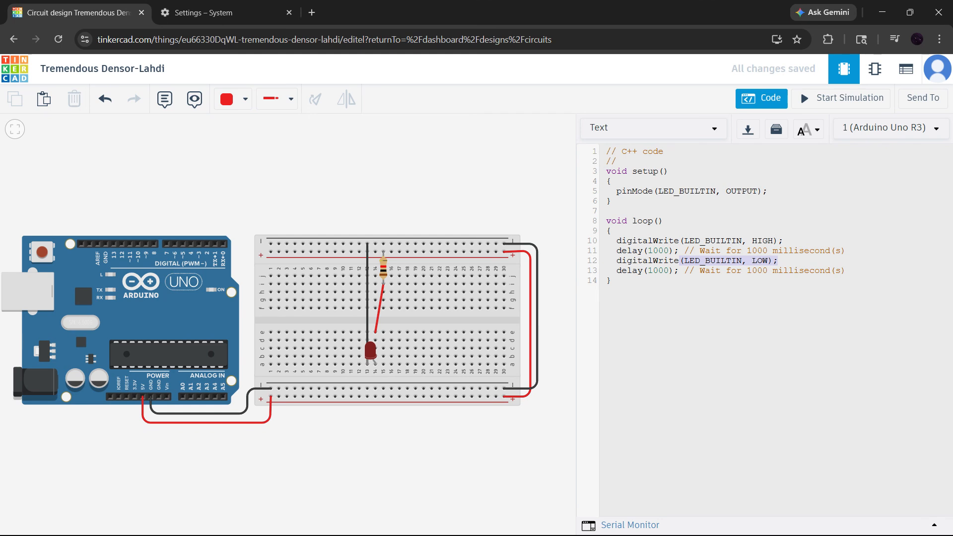
left_click(665, 221)
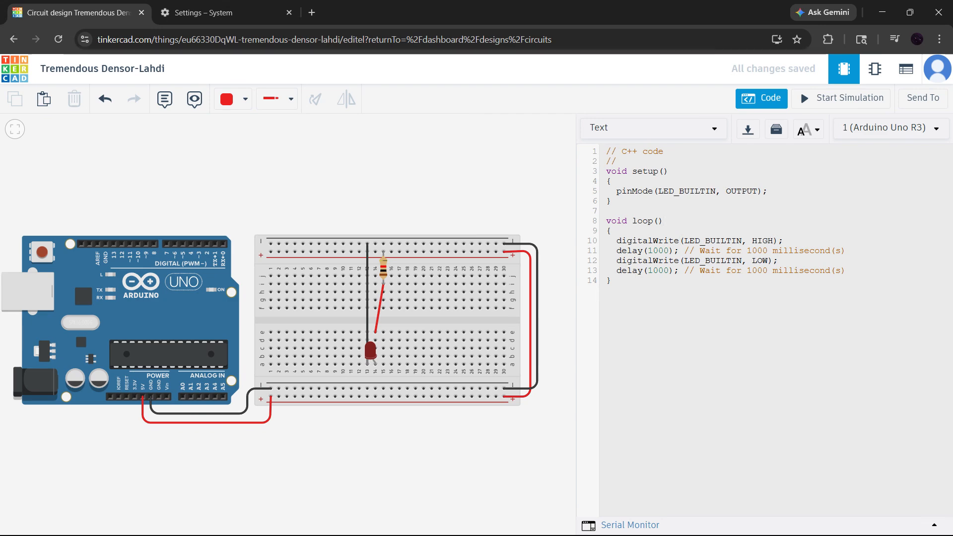
left_click_drag(606, 171, 630, 297)
left_click(629, 297)
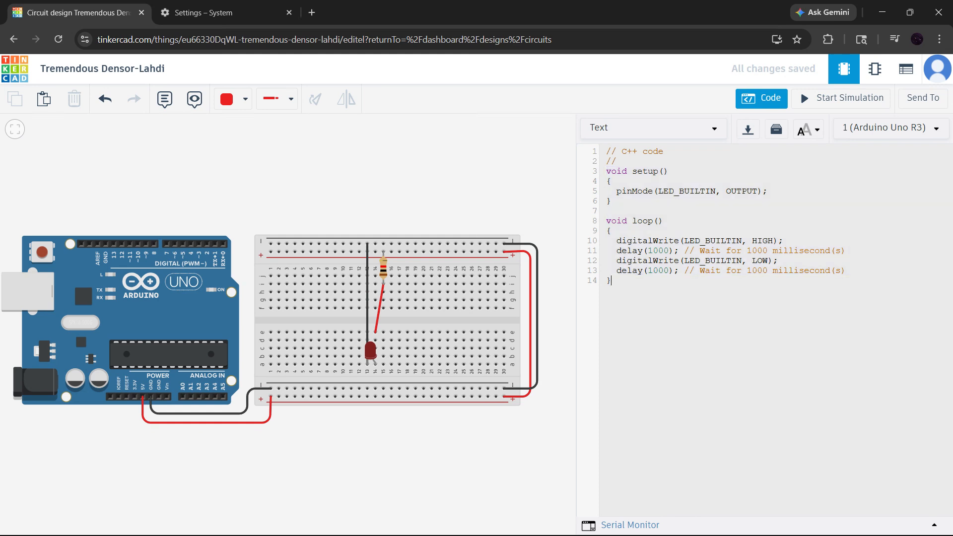
left_click_drag(607, 221, 664, 222)
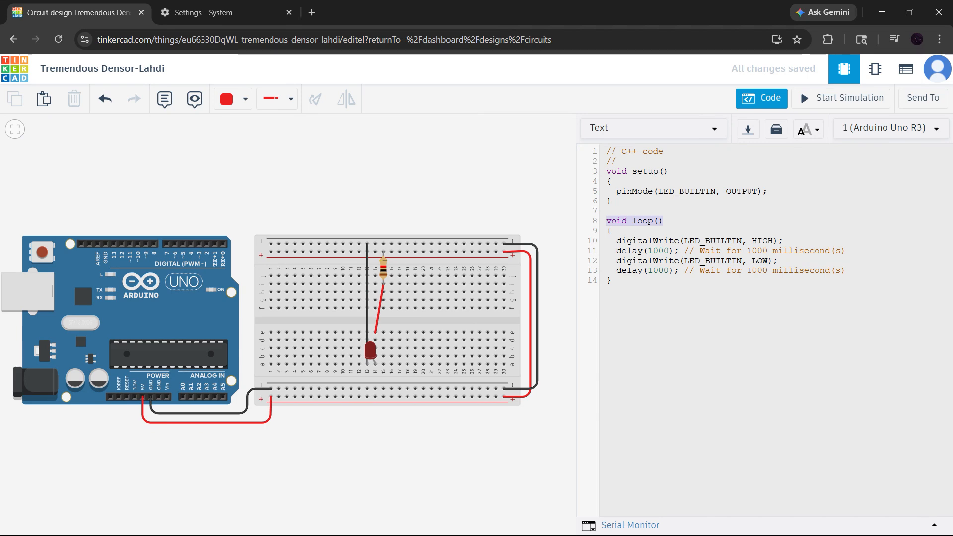
Step: Examine the body of the loop() function, in particular the delay(1000) statement after the digitalWrite HIGH line
left_click(612, 231)
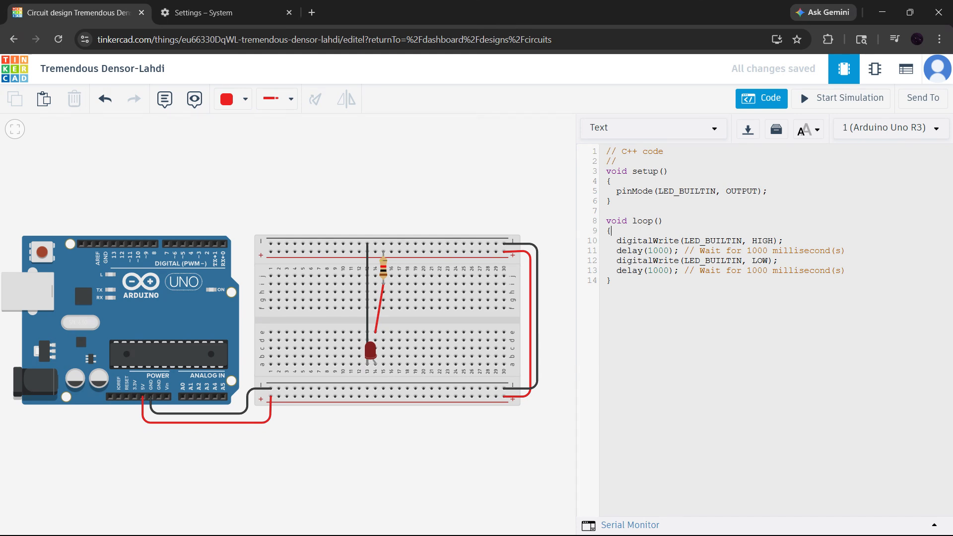
key("shift+Right")
key("shift+Right")
key("shift+Right")
key("shift+Right")
key("shift+Right")
key("shift+Right")
key("shift+Right")
key("shift+Right")
key("shift+Right")
key("shift+Right")
key("shift+Right")
key("shift+Right")
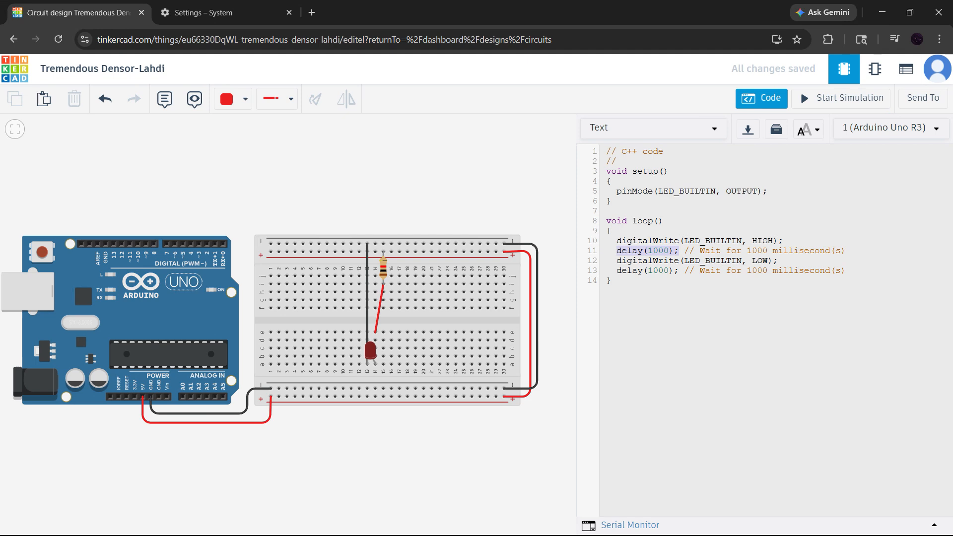
left_click(711, 303)
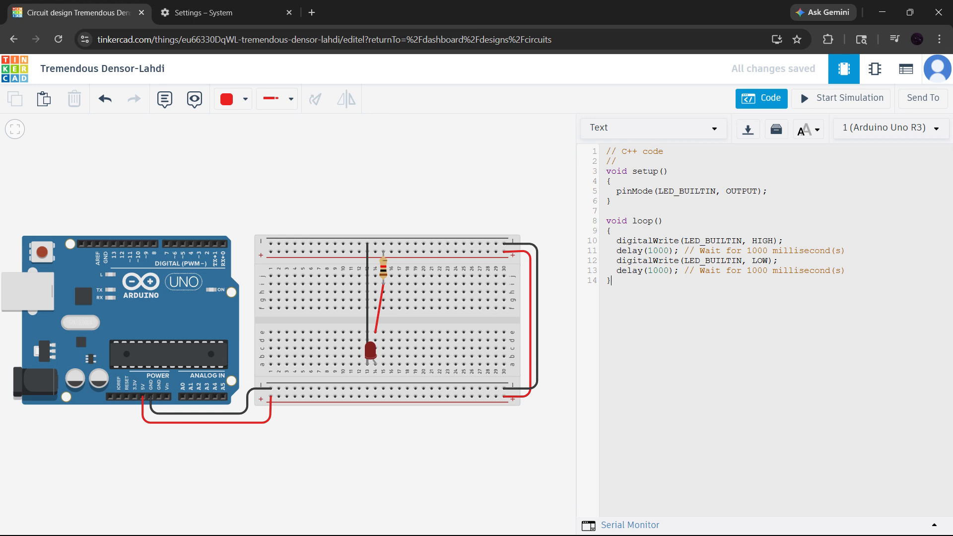
Step: Close the code editor and view the breadboard circuit up close
left_click(748, 100)
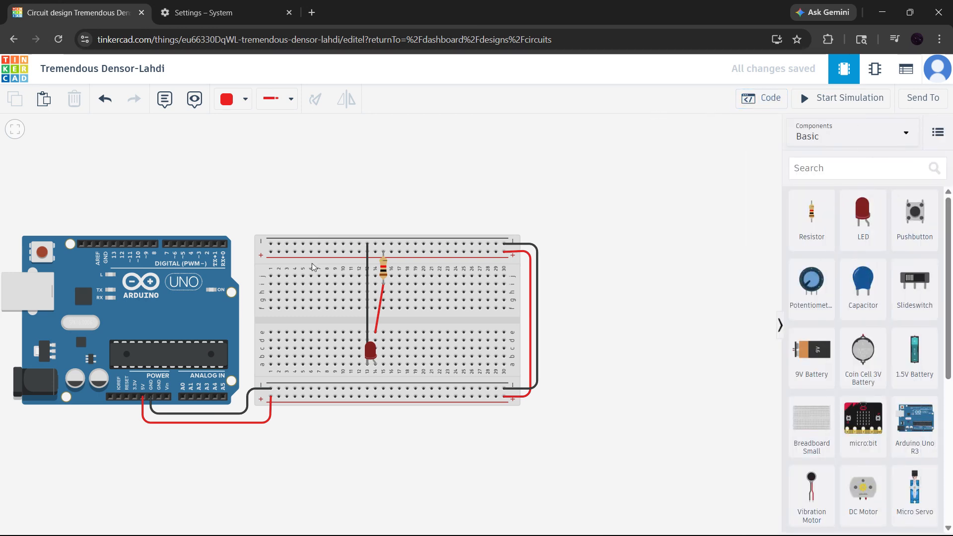
scroll(294, 343, "up", 3)
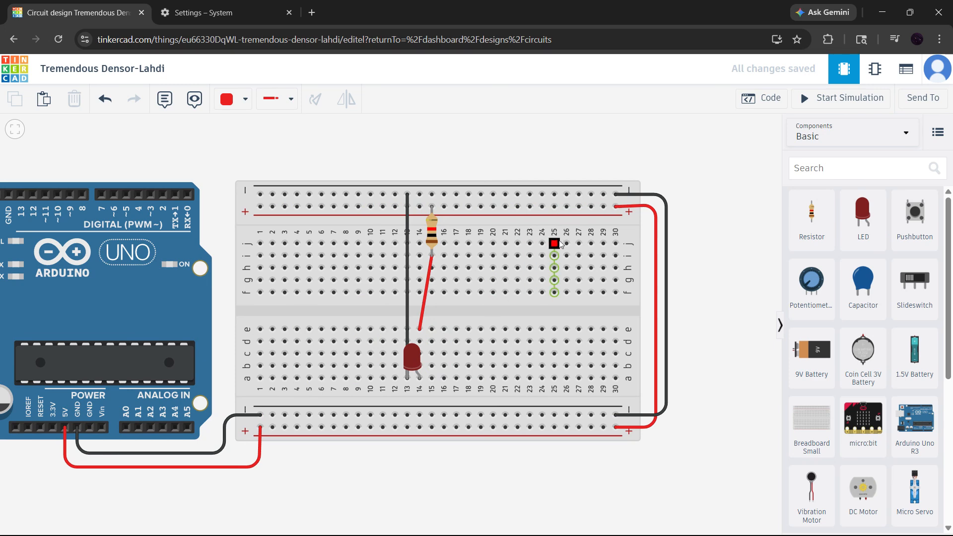
left_click(469, 210)
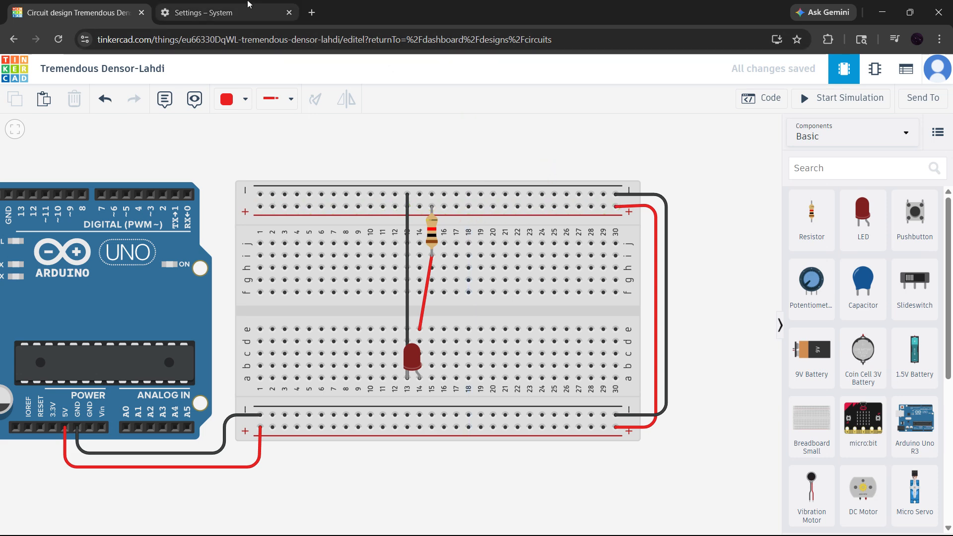
Step: Switch to Chrome's System settings, toggle graphics acceleration off and back on, and return to the Tinkercad circuit
left_click(229, 6)
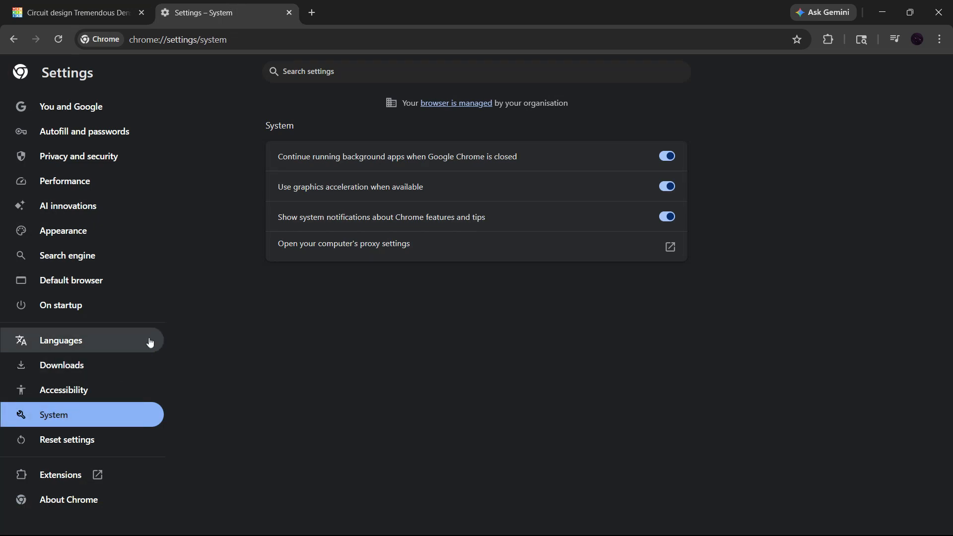
left_click(672, 193)
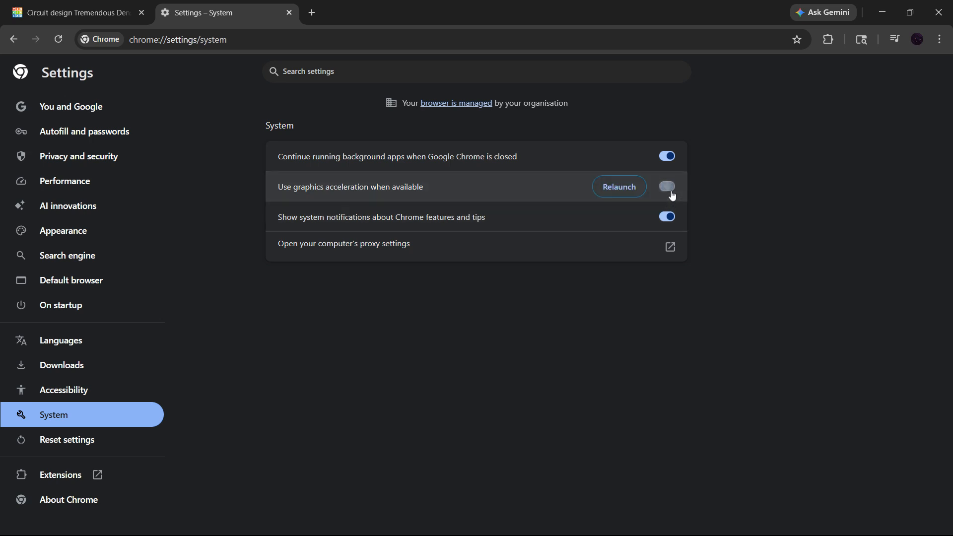
left_click(672, 195)
left_click(673, 195)
left_click(673, 193)
left_click(79, 13)
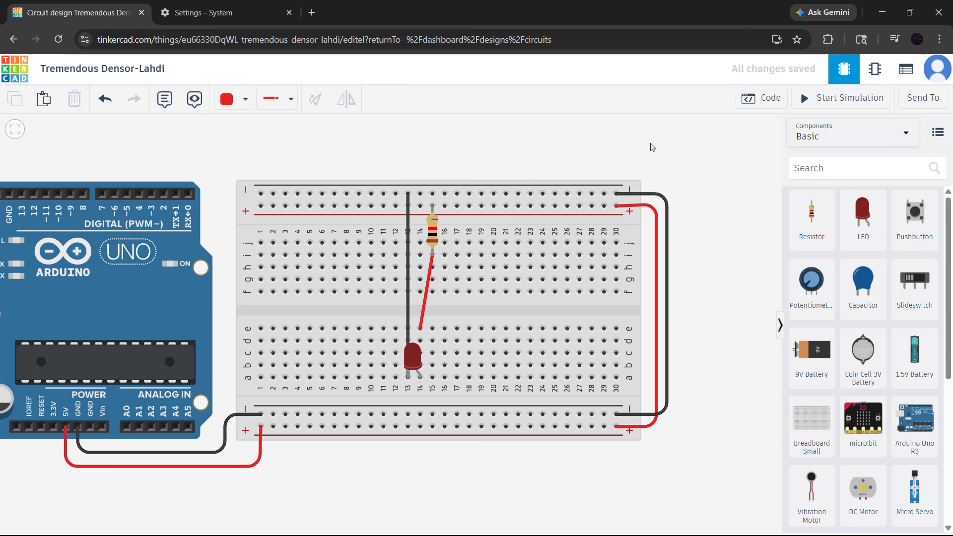
Step: Briefly open and close the code editor, and check Chrome's graphics acceleration setting before returning to the Tinkercad circuit
left_click(751, 104)
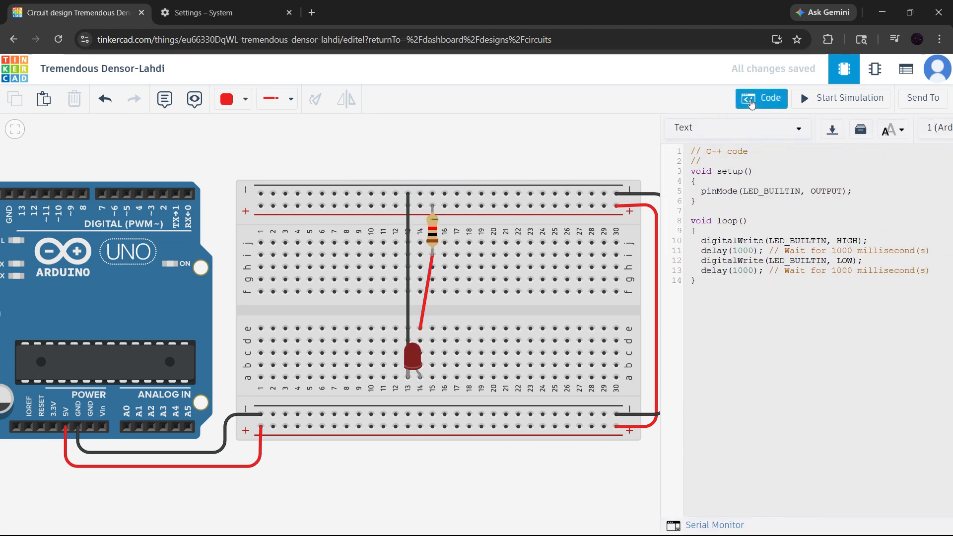
left_click(751, 103)
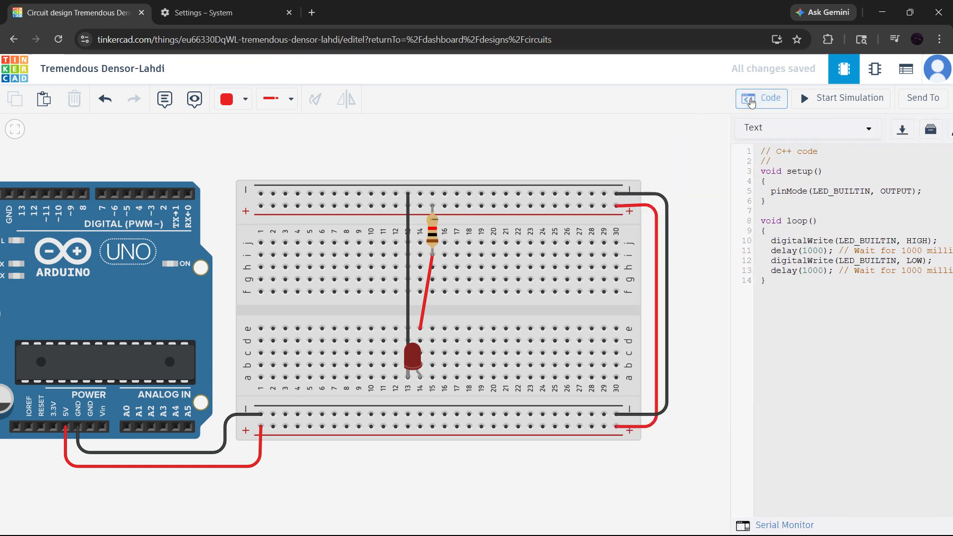
left_click(229, 14)
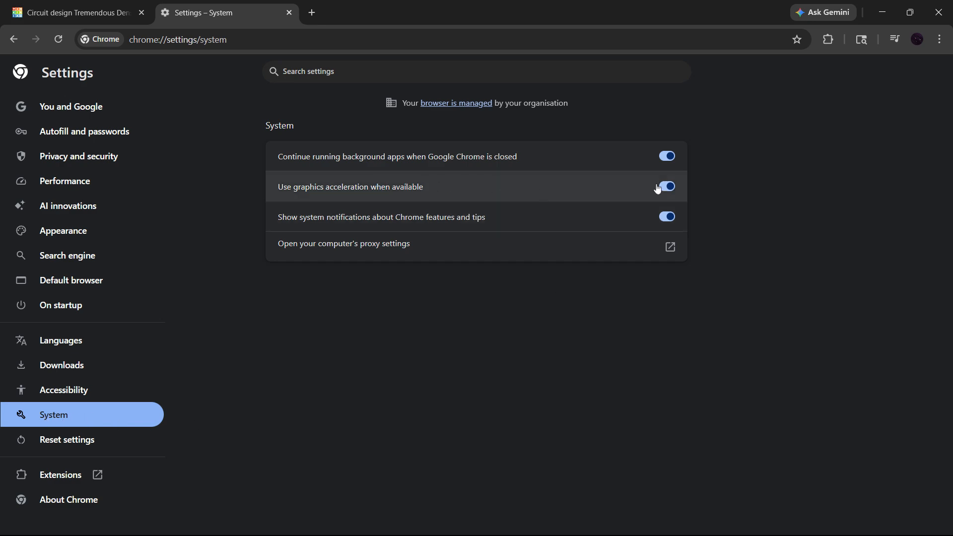
left_click(85, 7)
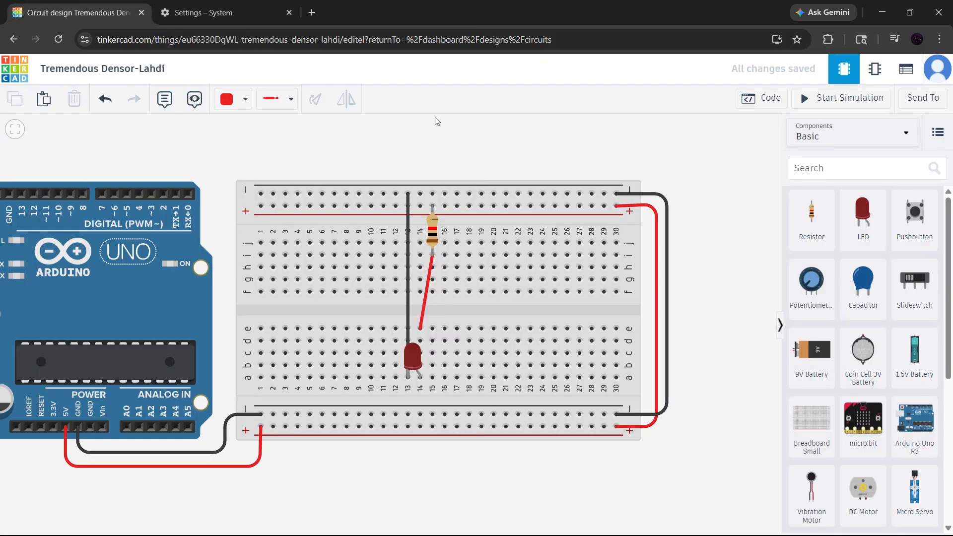
Step: Bring the whole circuit into view, run the simulation to observe the LED, and stop it
scroll(473, 143, "down", 3)
left_click_drag(472, 143, 510, 195)
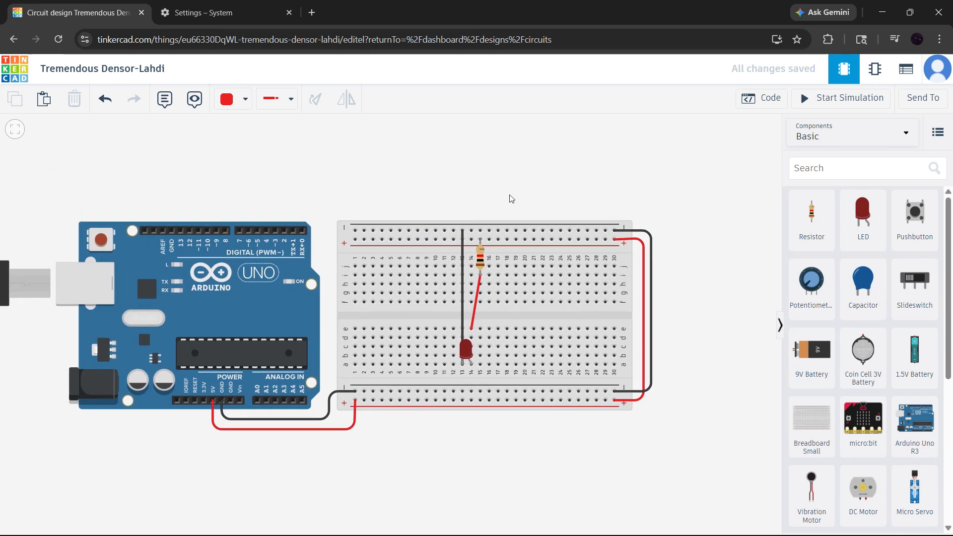
left_click(812, 98)
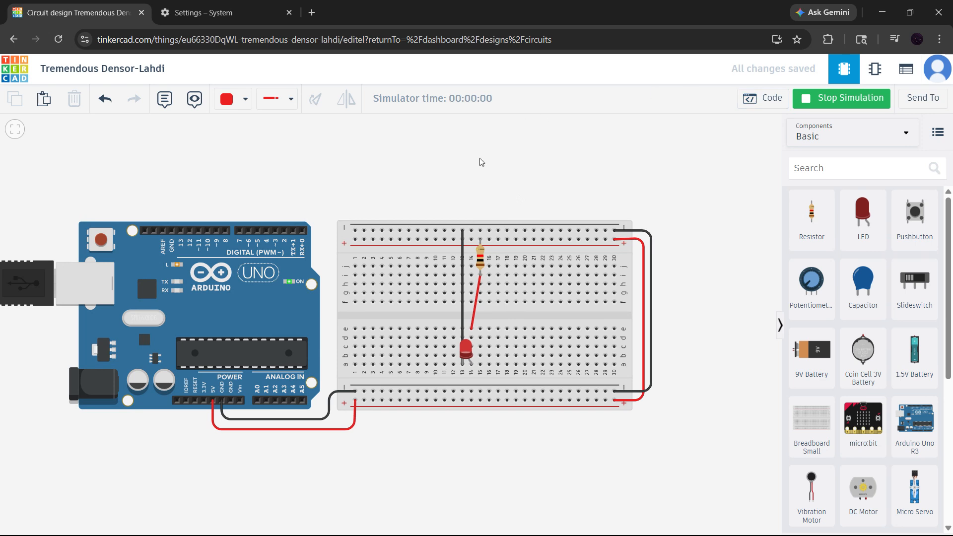
left_click(841, 97)
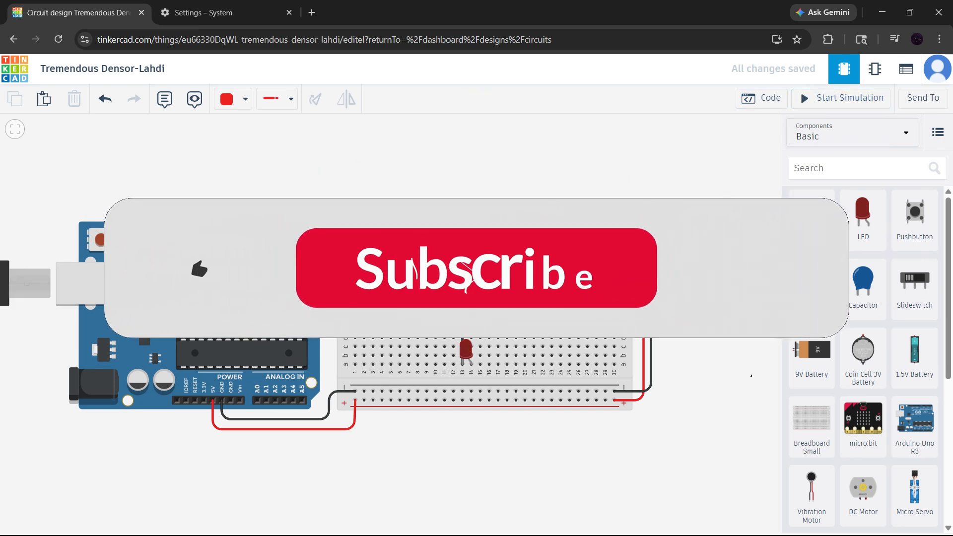